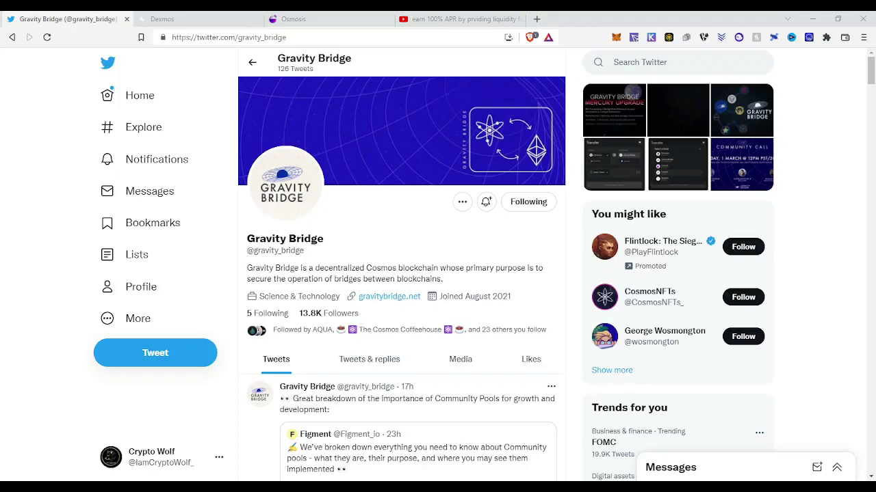
Switch to the YouTube results for providing Gravity Bridge liquidity on Osmosis.
scroll(455, 312, down, 5)
scroll(493, 313, up, 5)
click(497, 19)
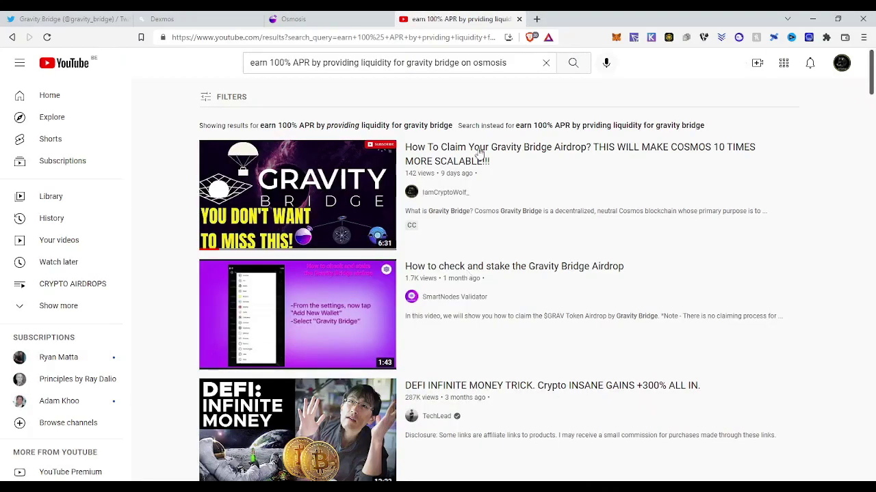
mouse_move(425, 161)
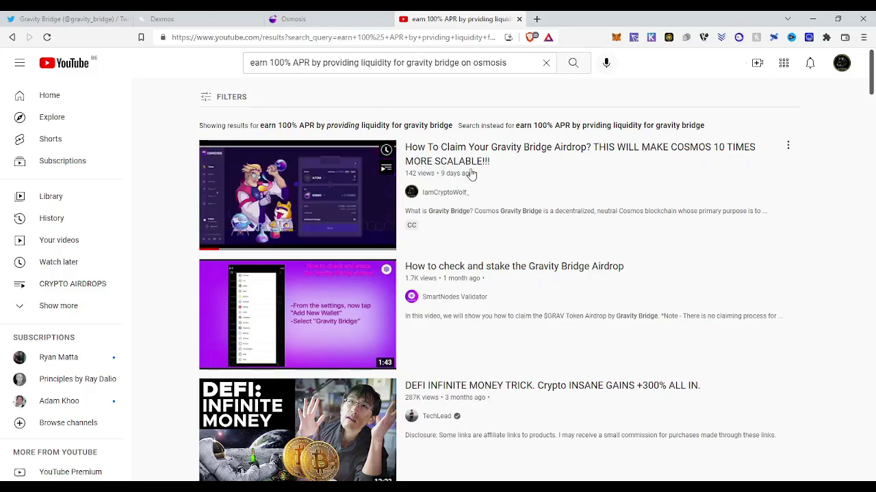
Review the wallet's assets in Osmosis, then return to the Trade page.
click(320, 19)
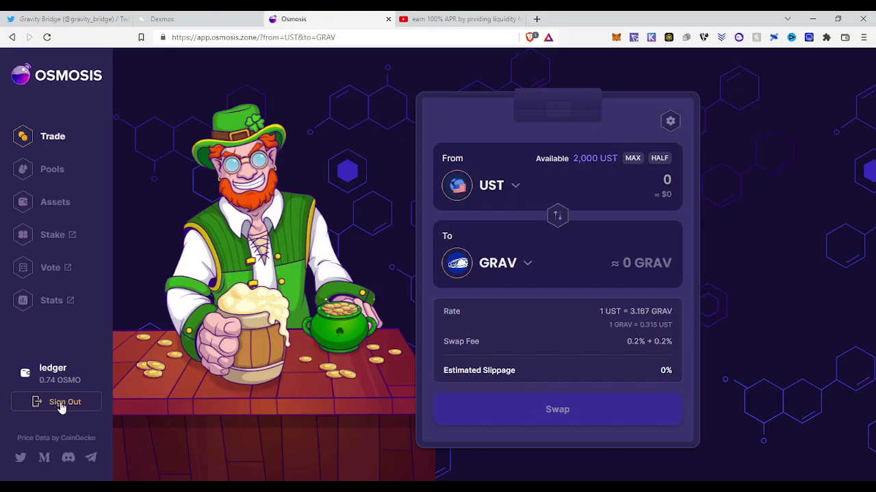
click(44, 202)
scroll(400, 274, down, 10)
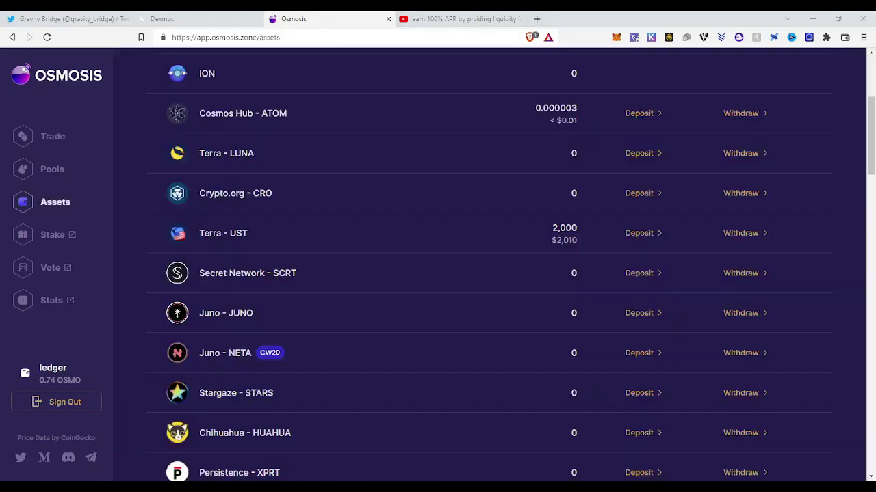
scroll(401, 275, down, 11)
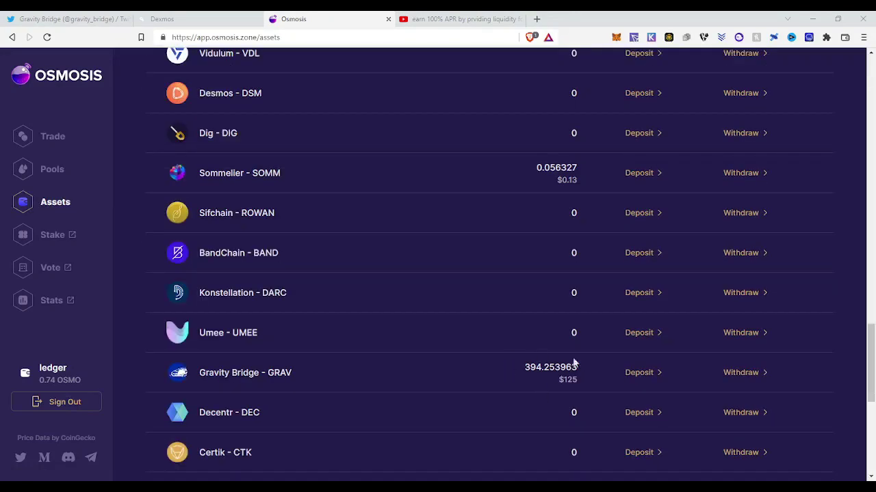
click(37, 137)
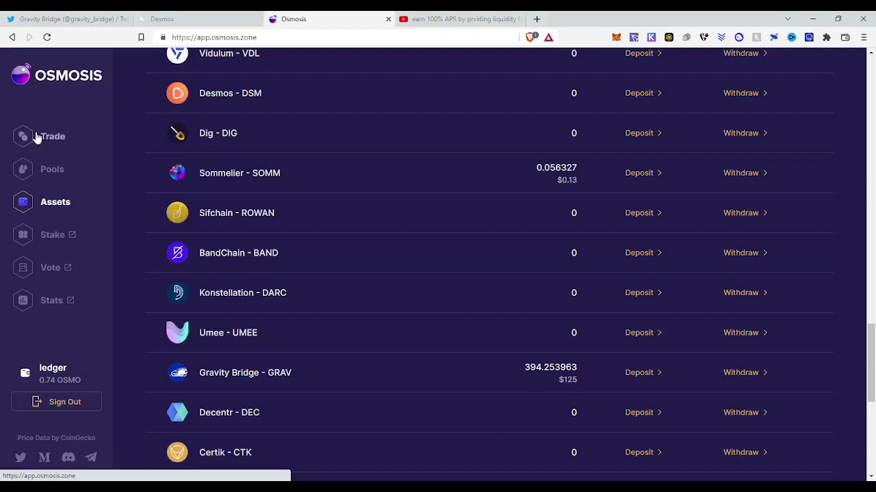
Set GRAV as the token to receive and search 'ust' as the source token.
click(496, 267)
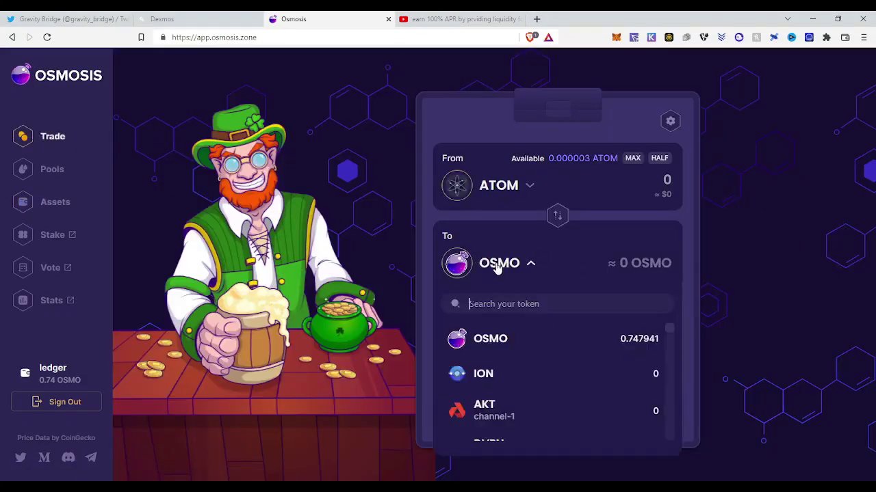
text(gr)
click(503, 340)
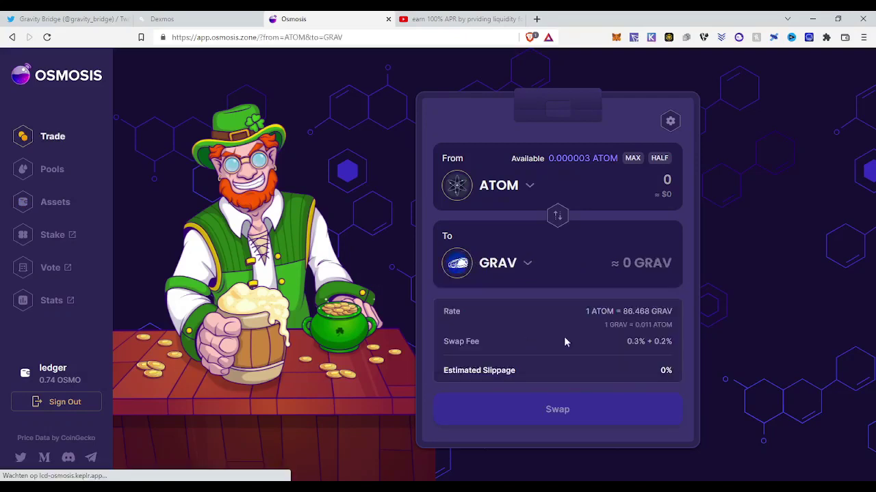
click(522, 197)
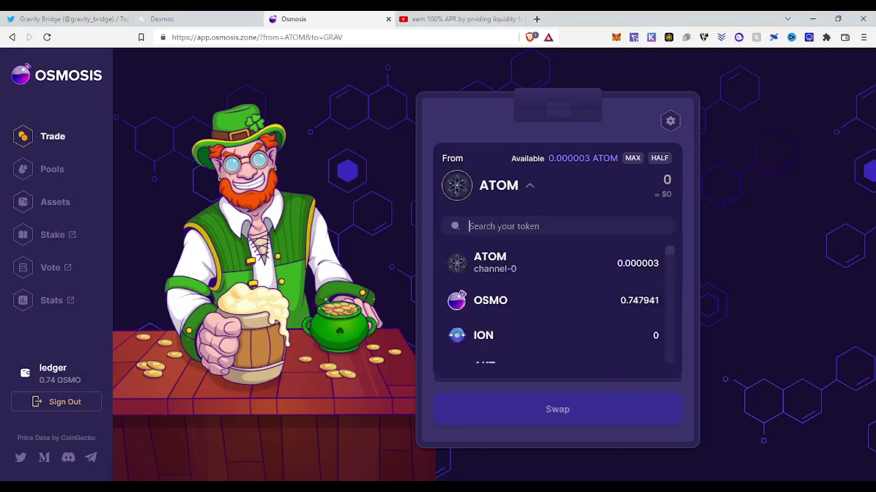
text(ust)
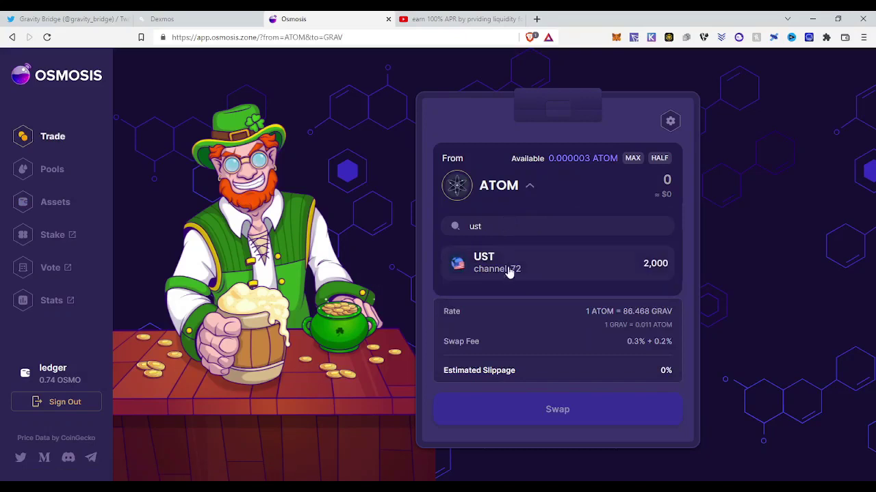
click(509, 270)
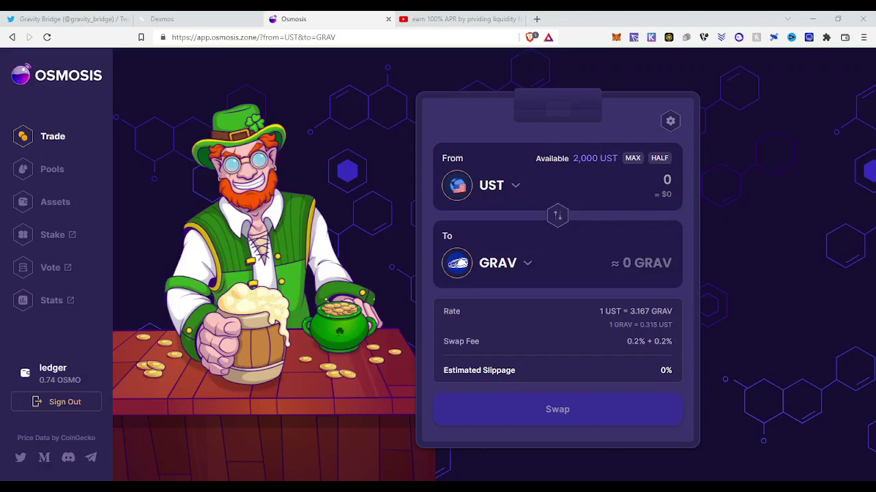
Swap 500 UST for GRAV twice, approving each transaction in Keplr.
click(669, 180)
text(500)
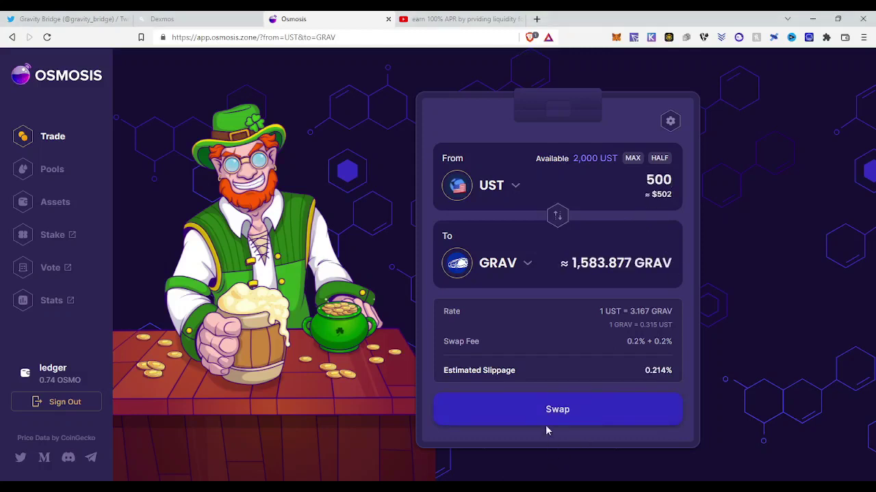
click(549, 411)
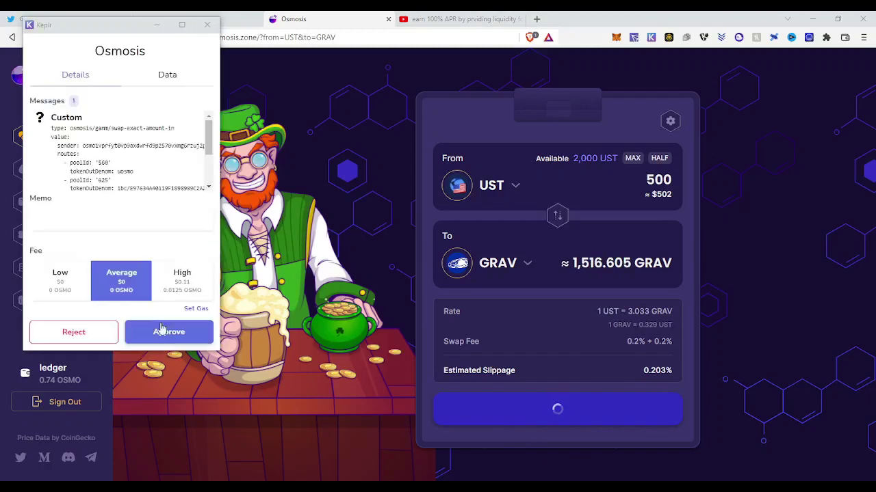
click(168, 332)
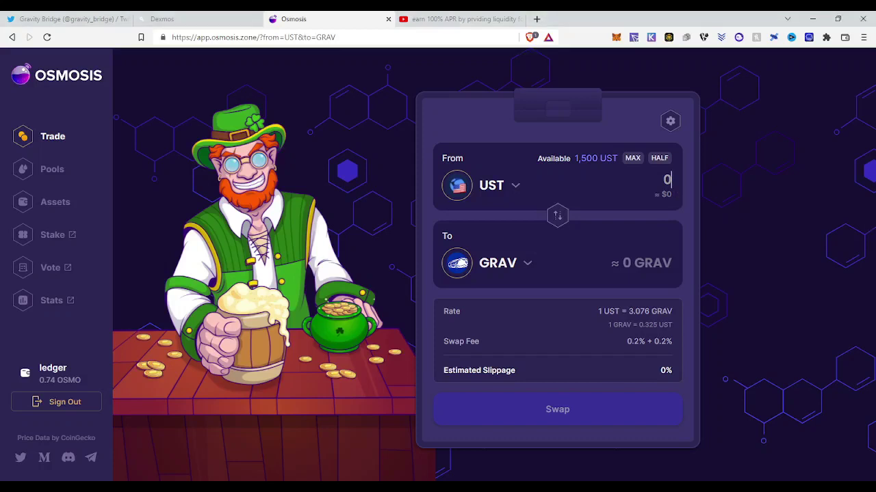
text(500)
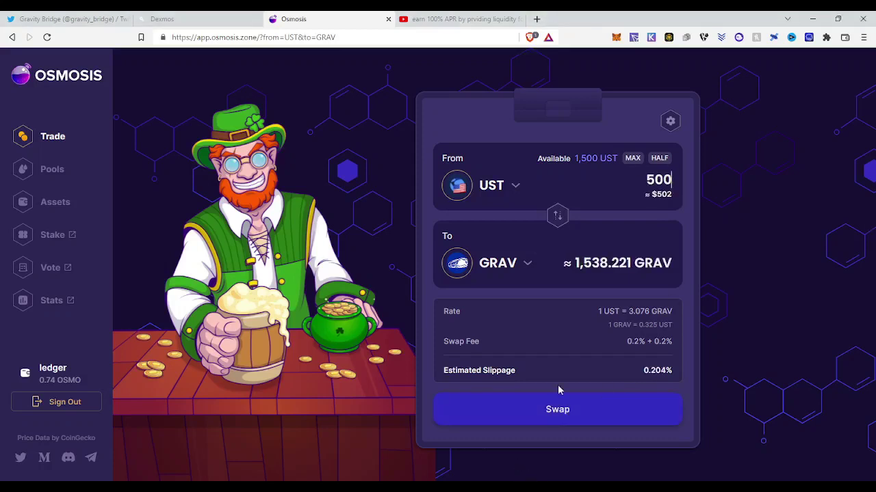
click(554, 420)
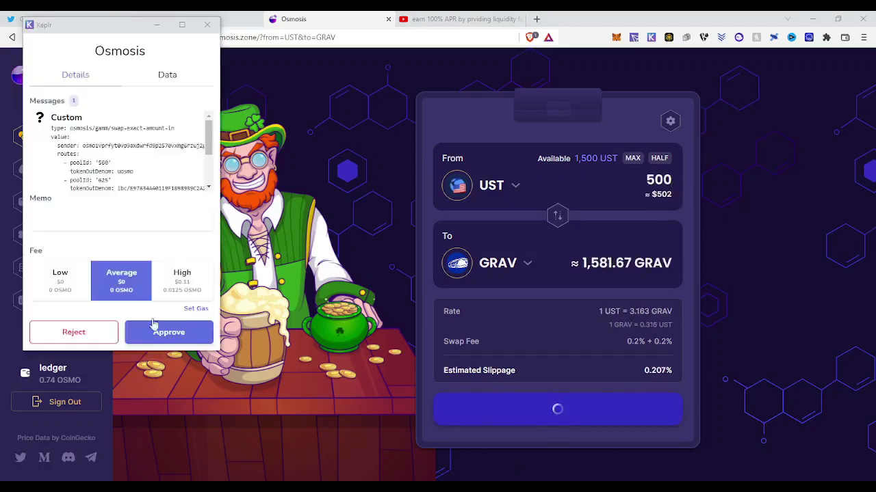
click(142, 327)
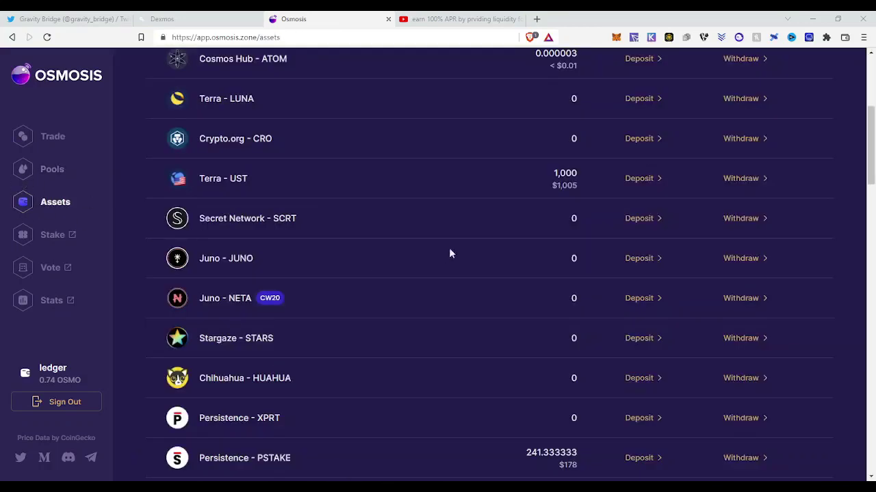
Swap the full remaining UST balance for OSMO using MAX, approving it in Keplr.
scroll(458, 247, down, 14)
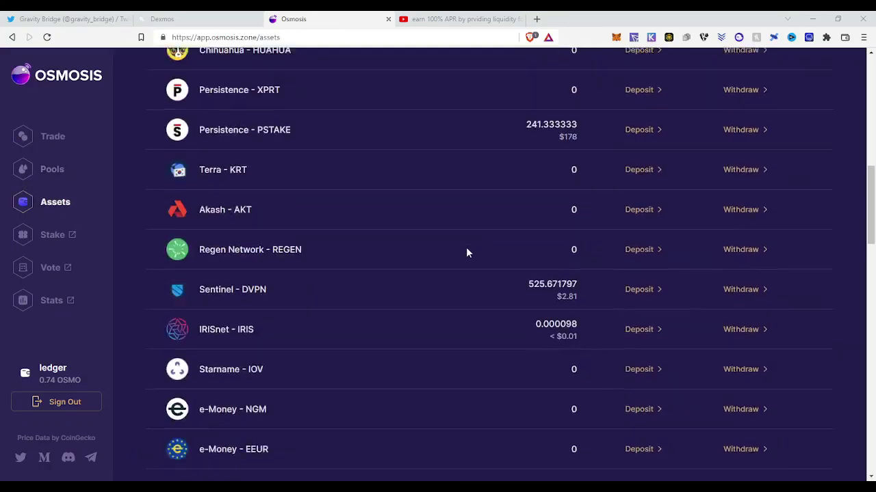
scroll(474, 243, down, 5)
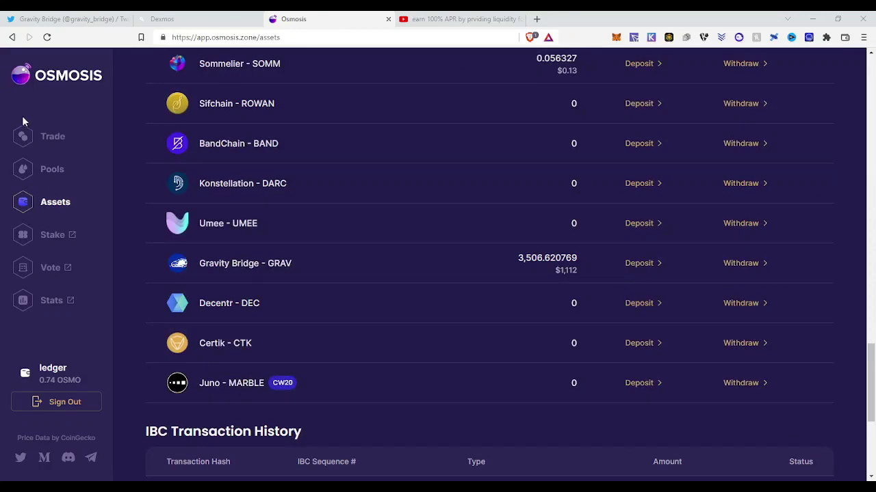
click(45, 136)
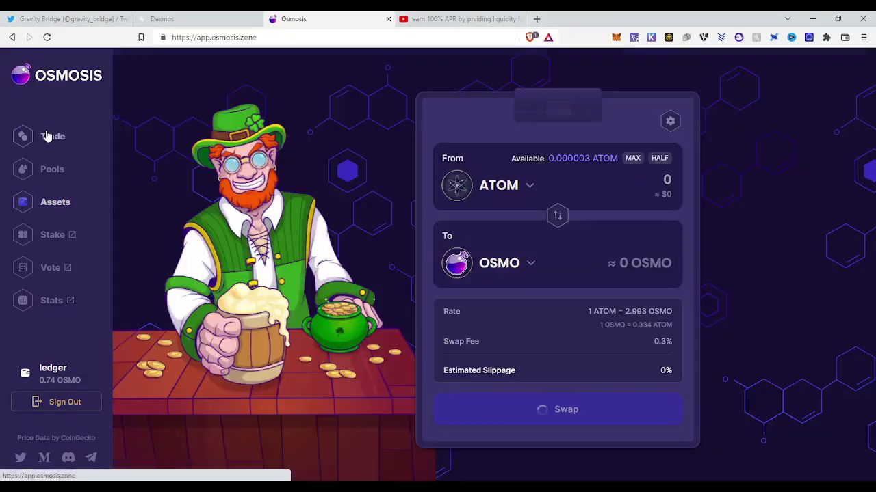
click(518, 185)
click(504, 232)
text(ust)
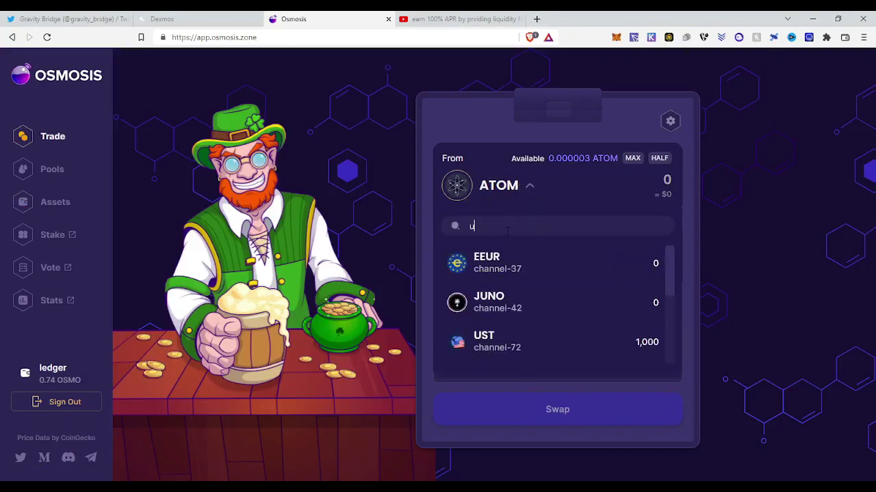
click(524, 262)
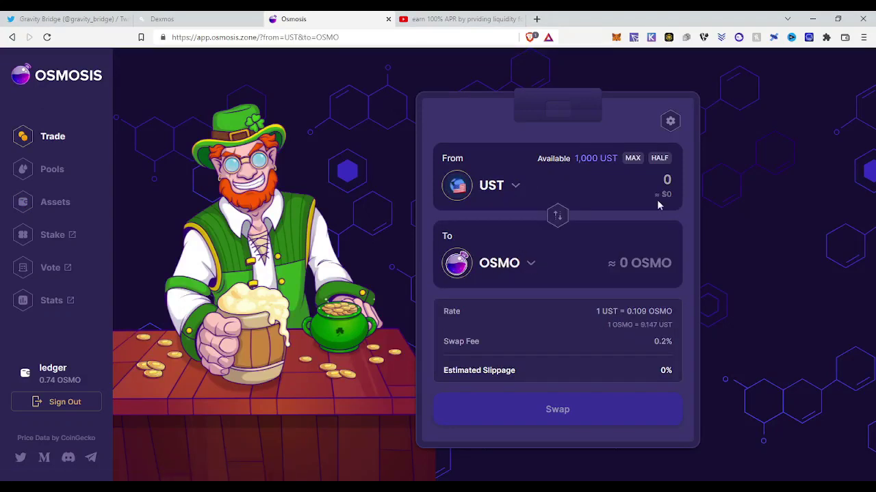
click(631, 158)
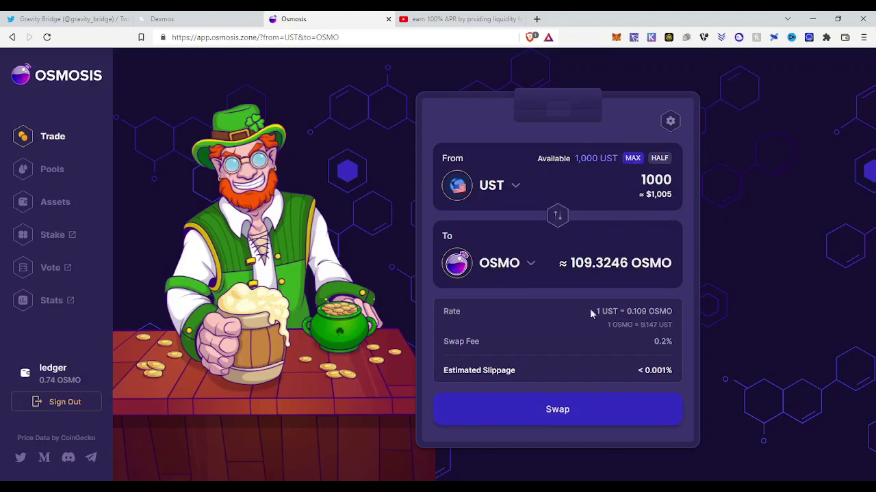
click(565, 412)
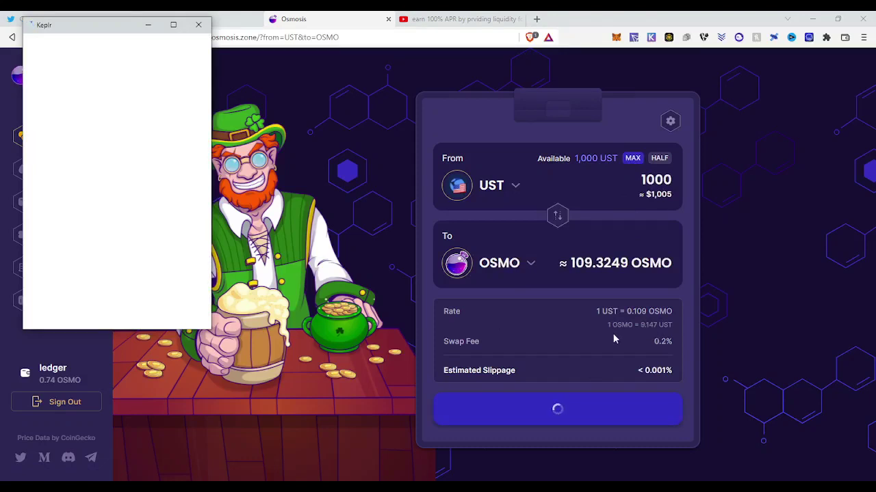
click(163, 335)
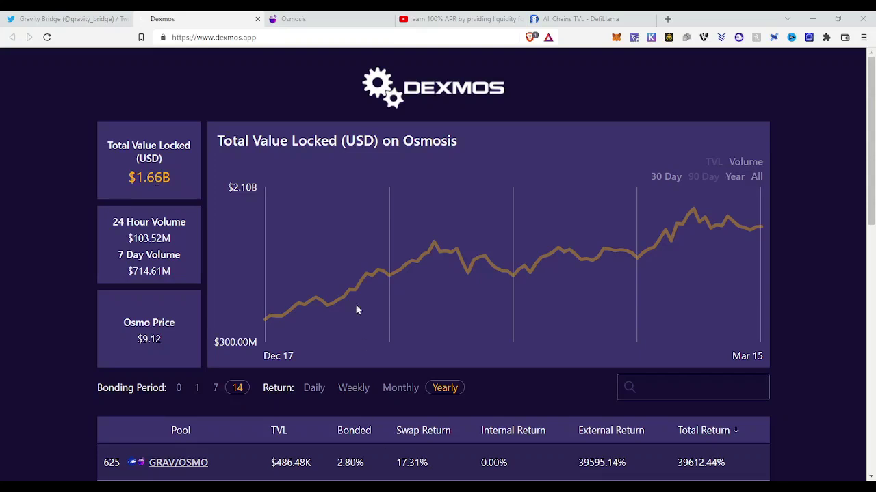
Compare Dexmos pool returns as monthly, weekly, then daily figures.
scroll(344, 303, down, 2)
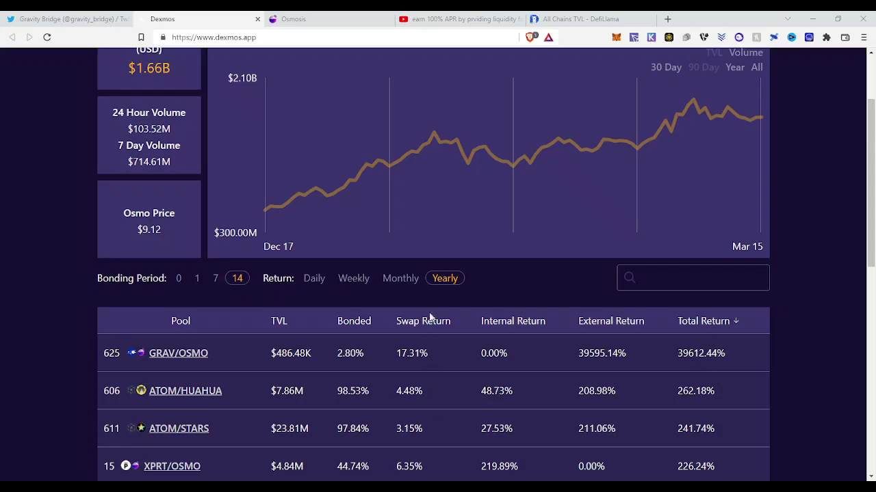
click(402, 280)
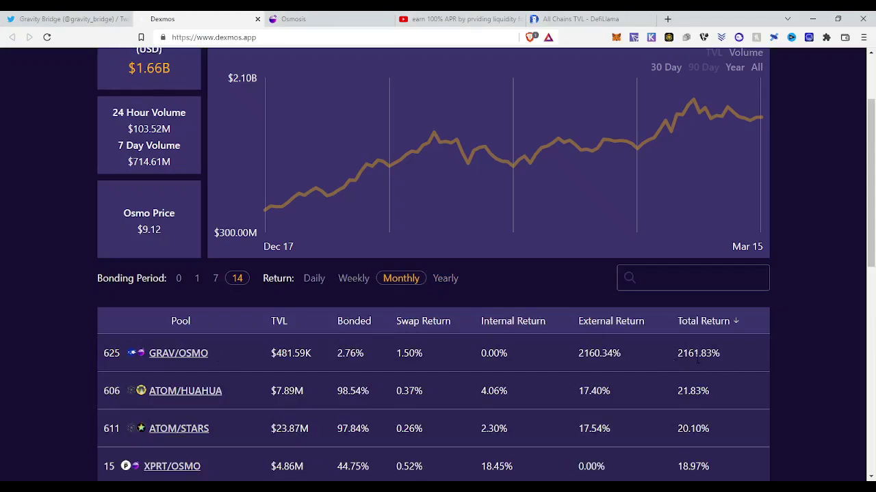
click(350, 279)
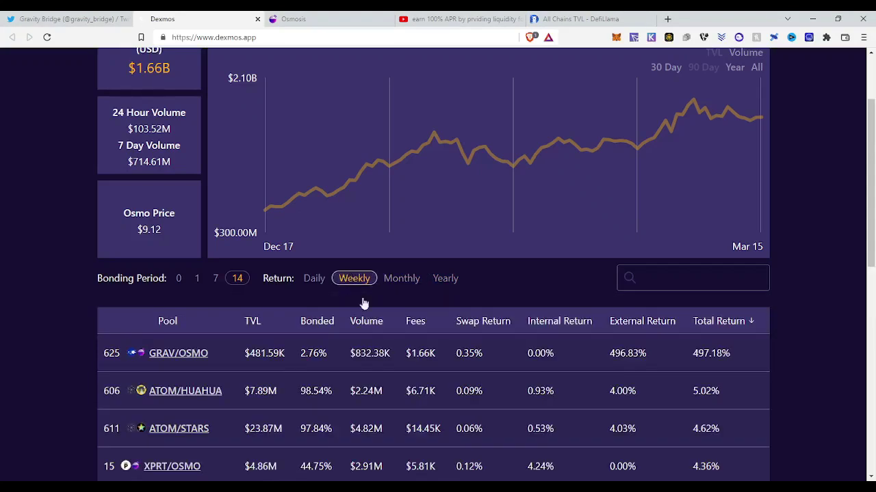
click(302, 279)
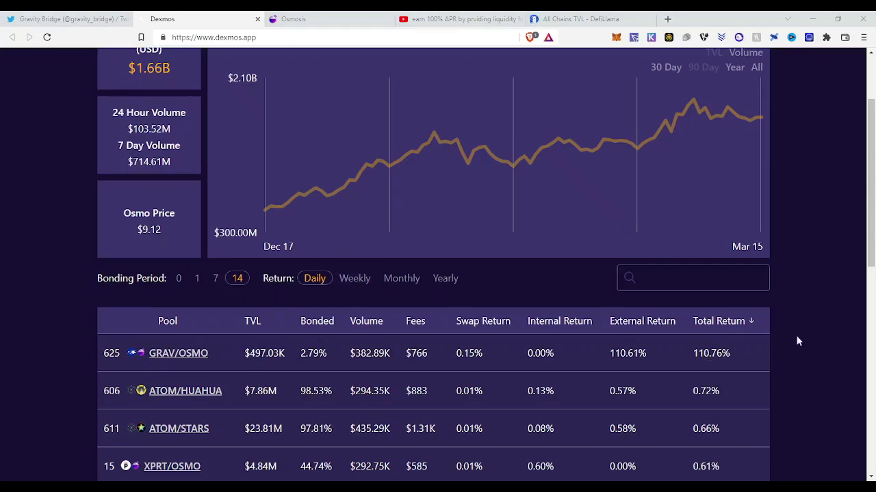
Open GRAV/OSMO pool #625 and attempt a MAX GRAV liquidity deposit, approving in Keplr.
click(184, 354)
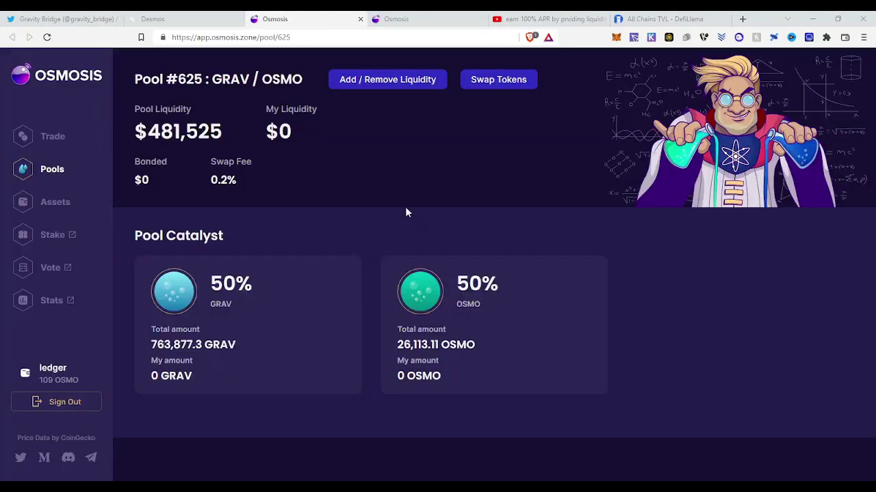
click(397, 82)
click(524, 233)
click(585, 208)
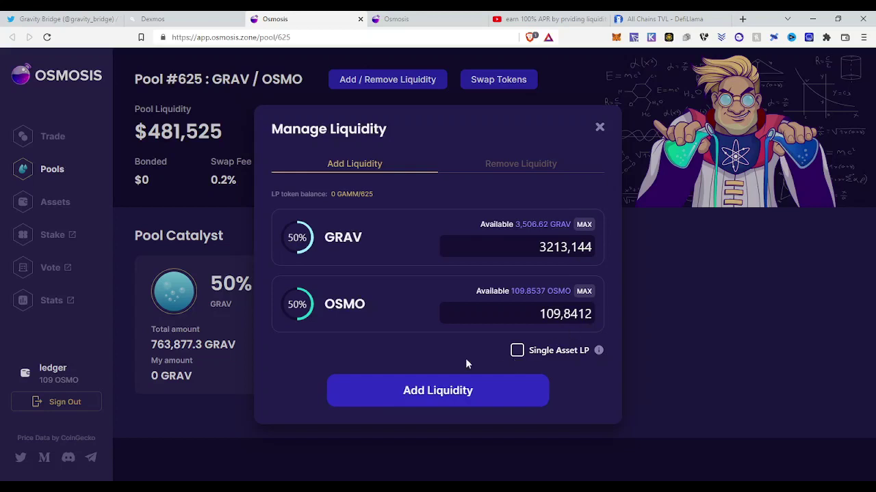
click(417, 396)
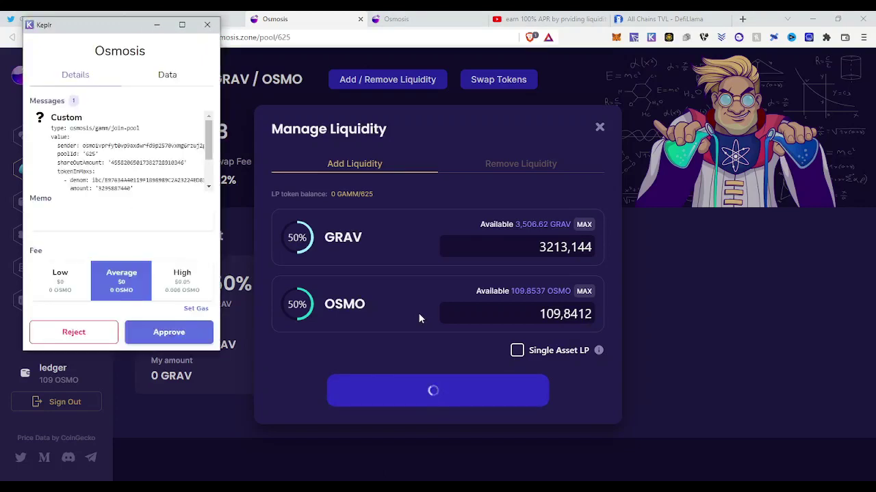
click(192, 335)
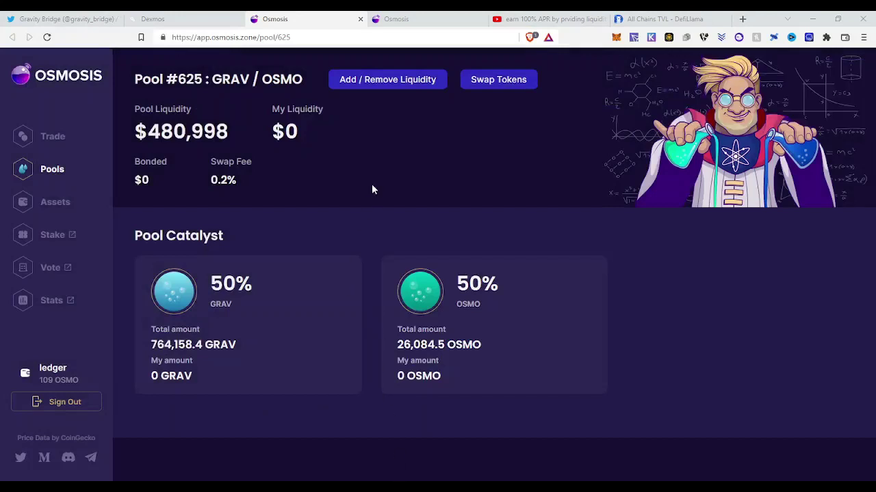
Deposit 109 OSMO with matching GRAV into pool #625 and approve in Keplr.
click(369, 82)
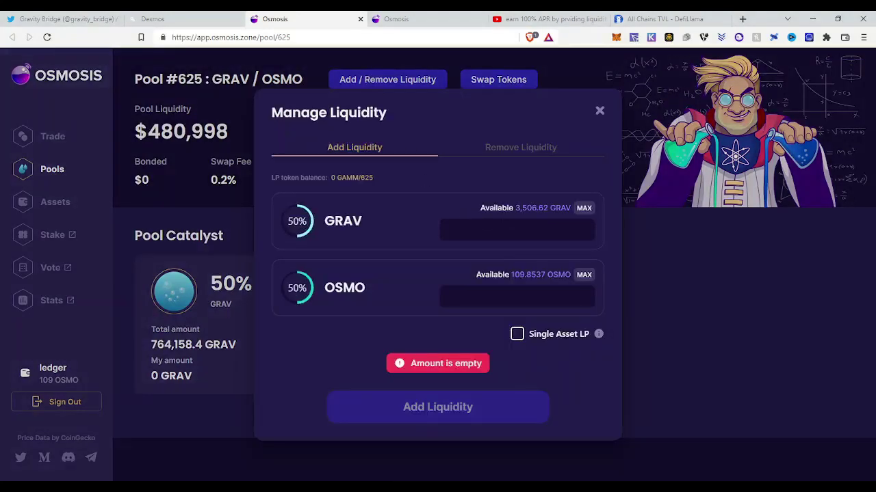
click(533, 231)
click(534, 295)
text(109)
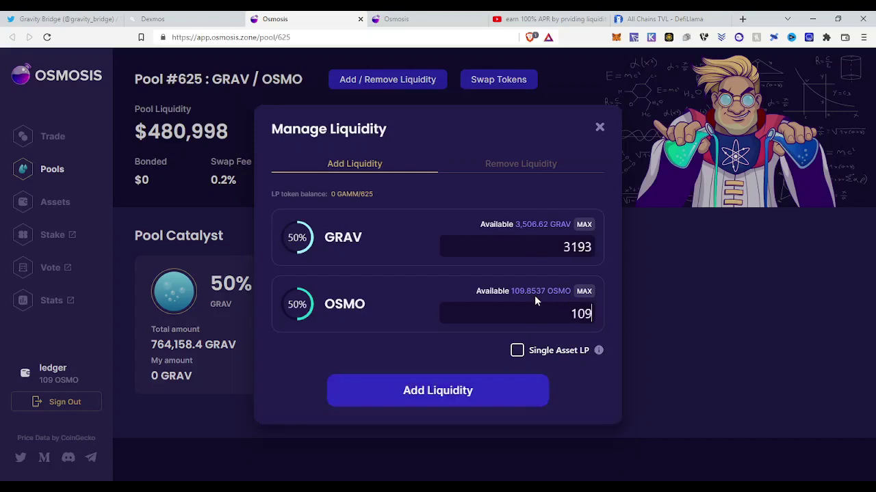
click(418, 397)
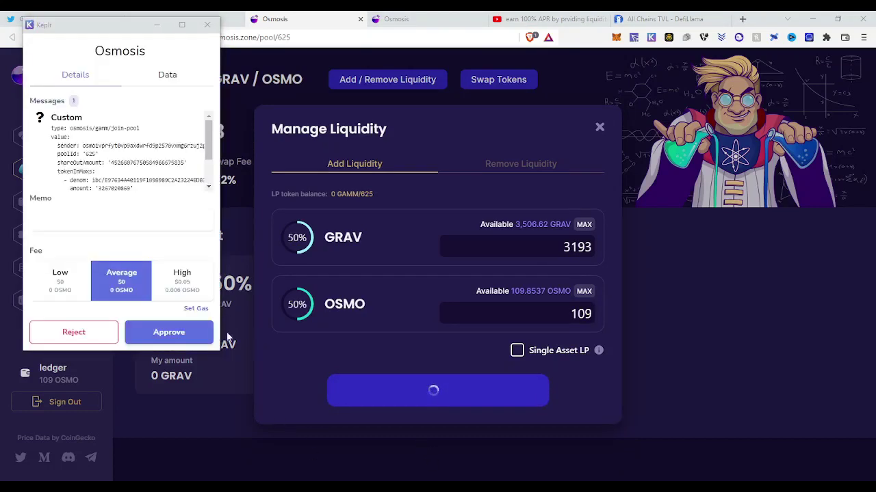
click(171, 332)
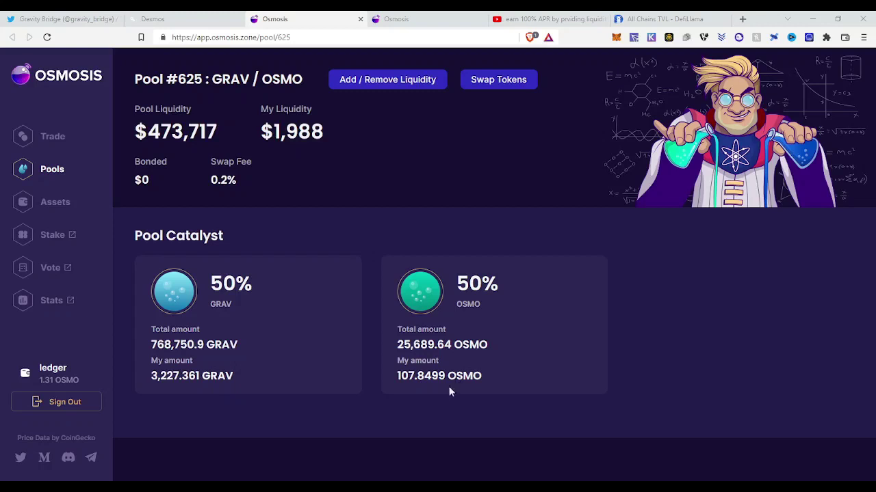
Open the CMDX/OSMO Pool #601 page from the pools list.
click(53, 169)
scroll(205, 171, down, 2)
scroll(224, 100, down, 1)
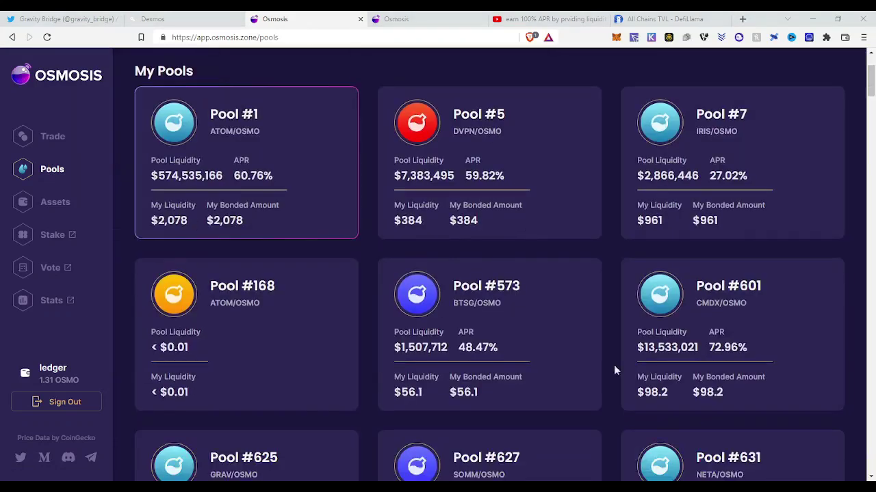
scroll(698, 301, down, 1)
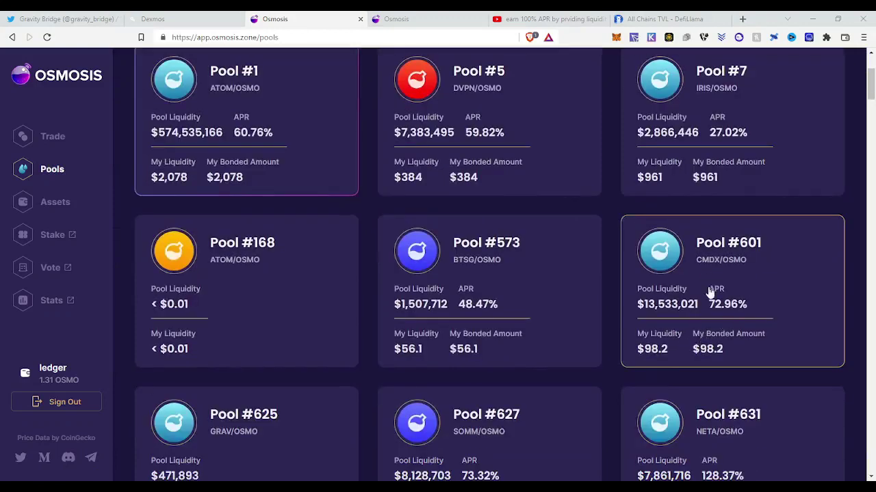
click(710, 293)
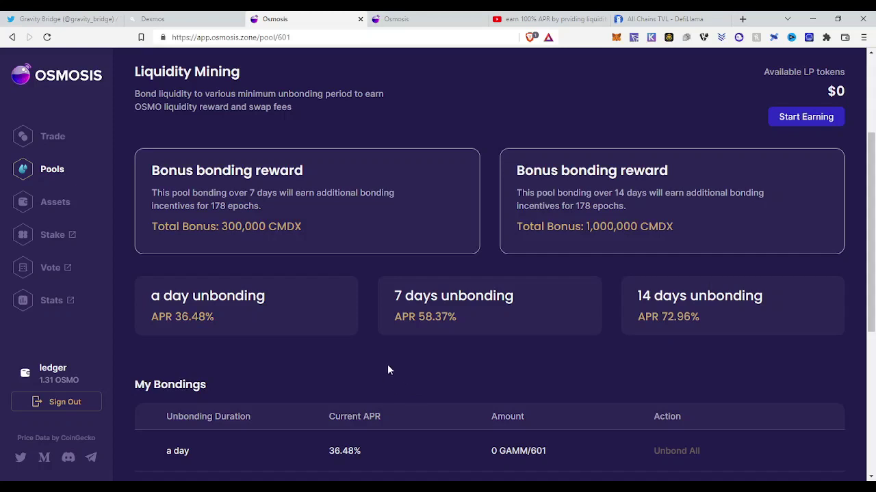
scroll(412, 239, up, 2)
scroll(403, 172, up, 1)
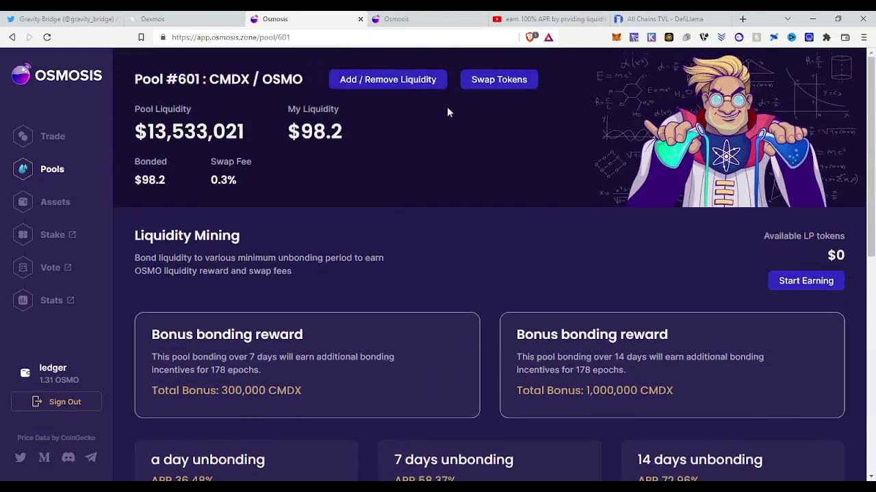
Open and close Pool #601's liquidity form twice without depositing.
click(374, 80)
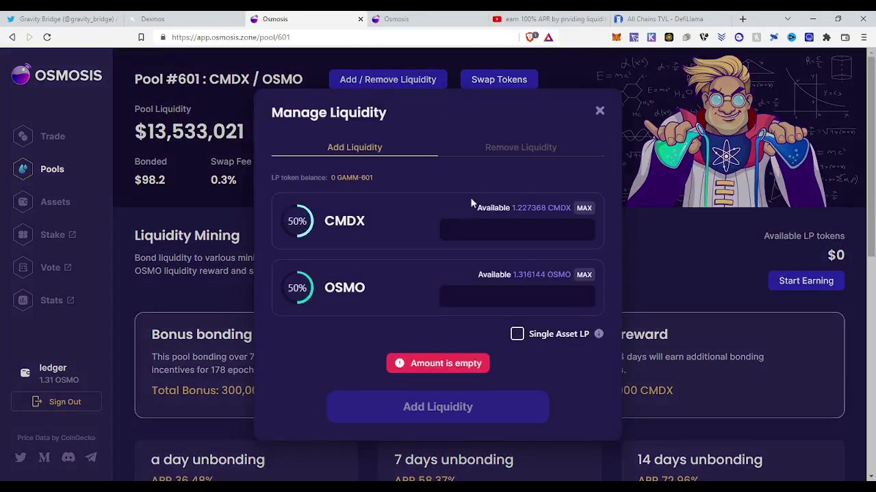
click(455, 231)
click(599, 110)
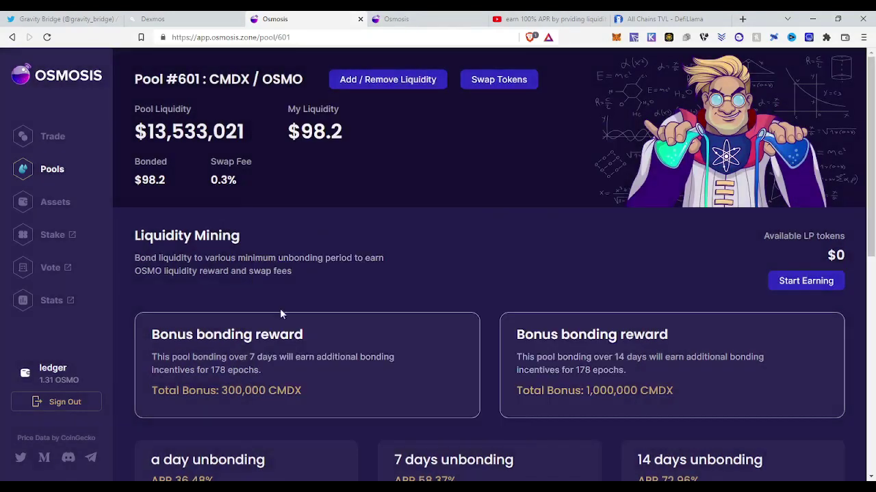
click(809, 286)
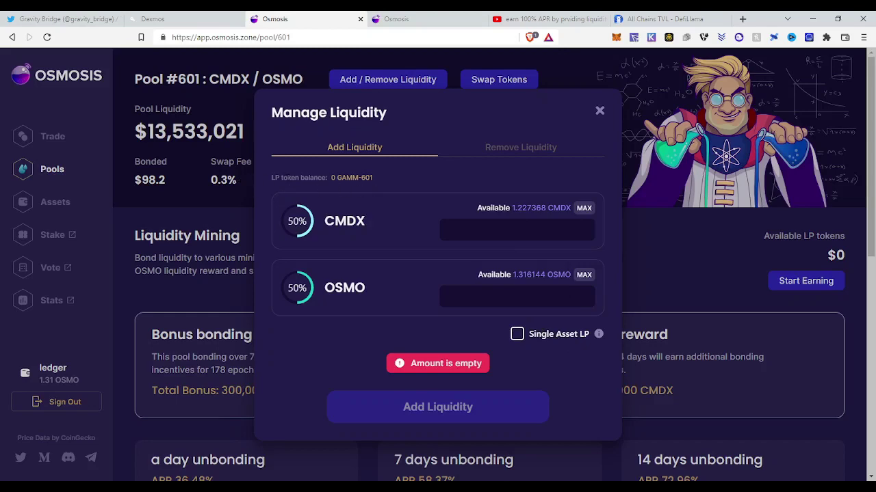
click(599, 111)
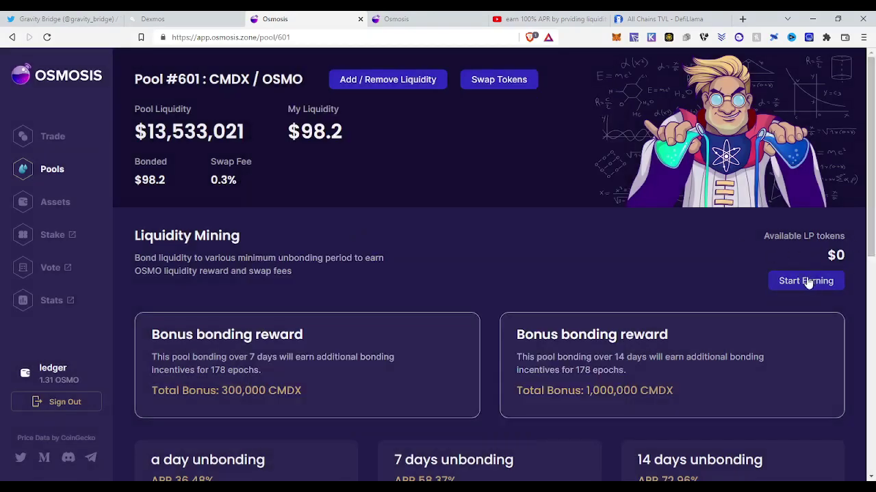
click(797, 285)
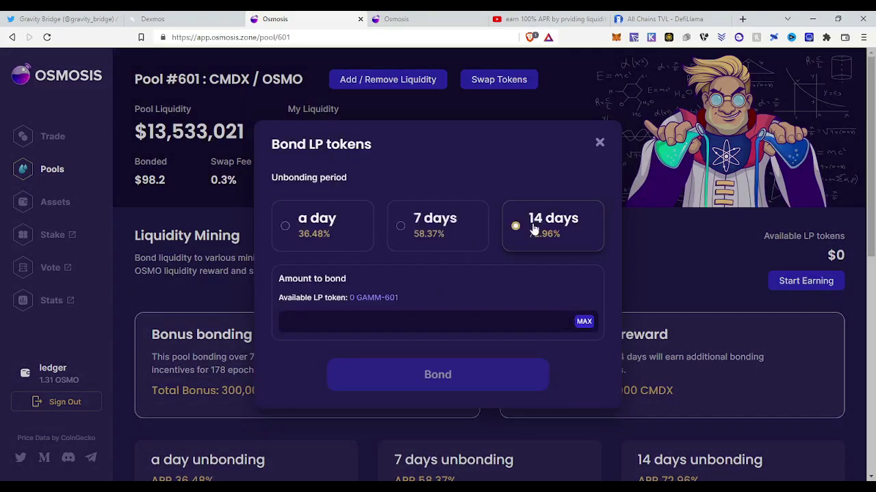
click(280, 226)
click(420, 230)
click(565, 231)
click(321, 231)
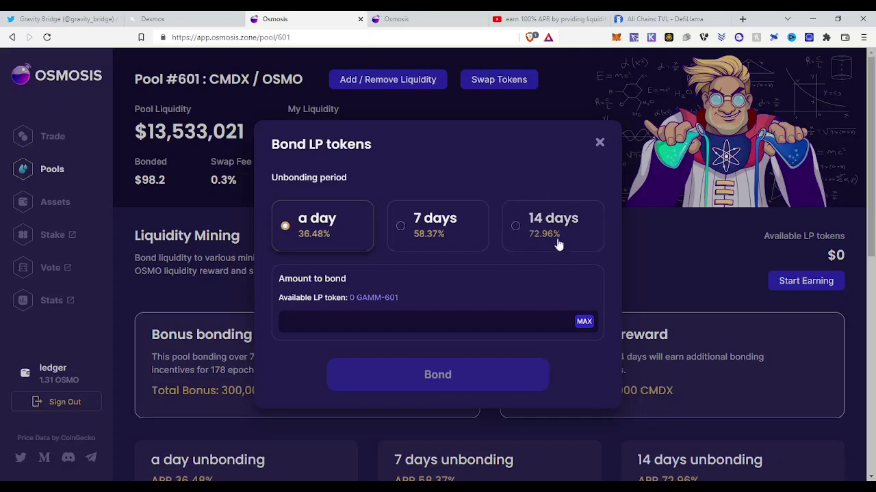
click(599, 143)
Open the GRAV/OSMO Pool #625 page from My Pools to see its $1,992 liquidity.
click(49, 179)
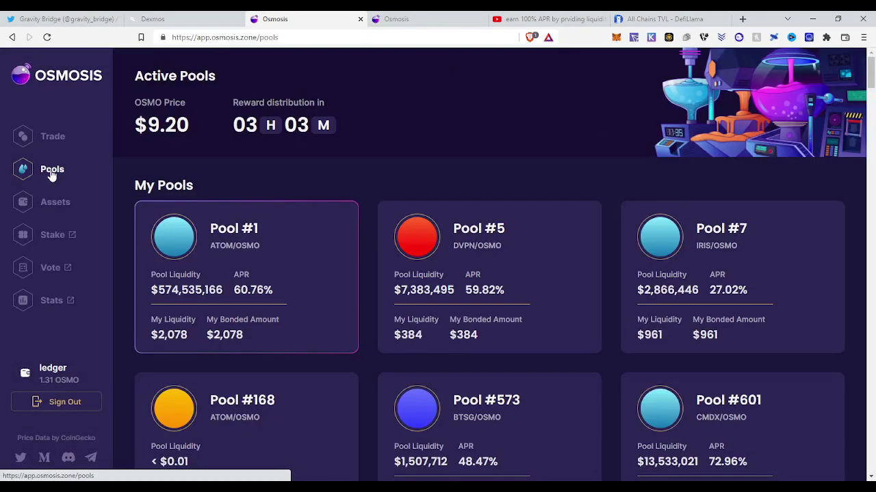
scroll(504, 140, down, 5)
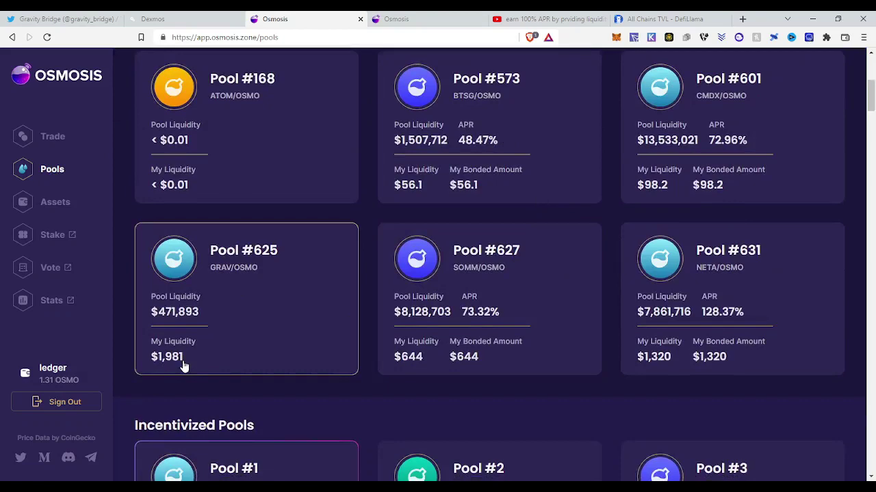
click(280, 293)
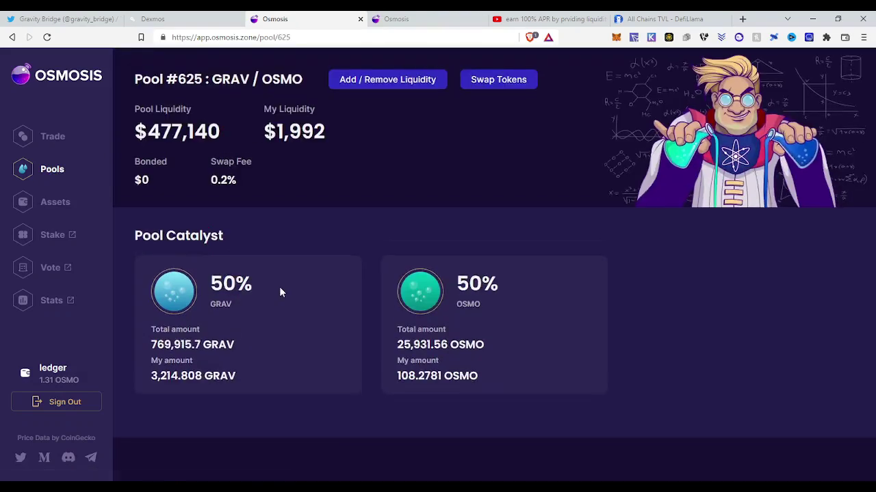